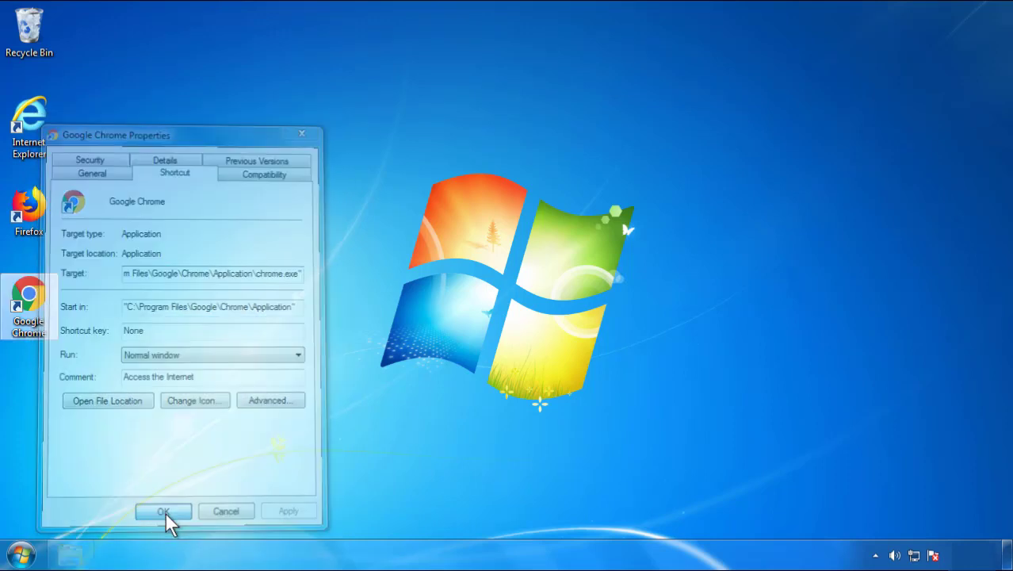
# Close the Google Chrome shortcut's Properties dialog so the Start menu is showing.
pyautogui.click(20, 553)
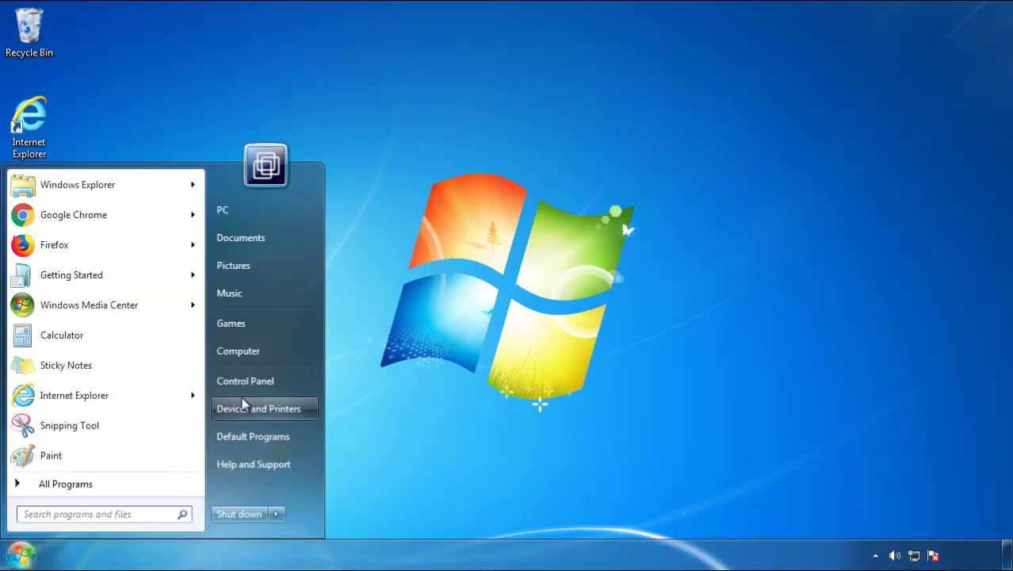
# Open Control Panel's installed programs list, sorted newest-first by install date.
pyautogui.click(253, 378)
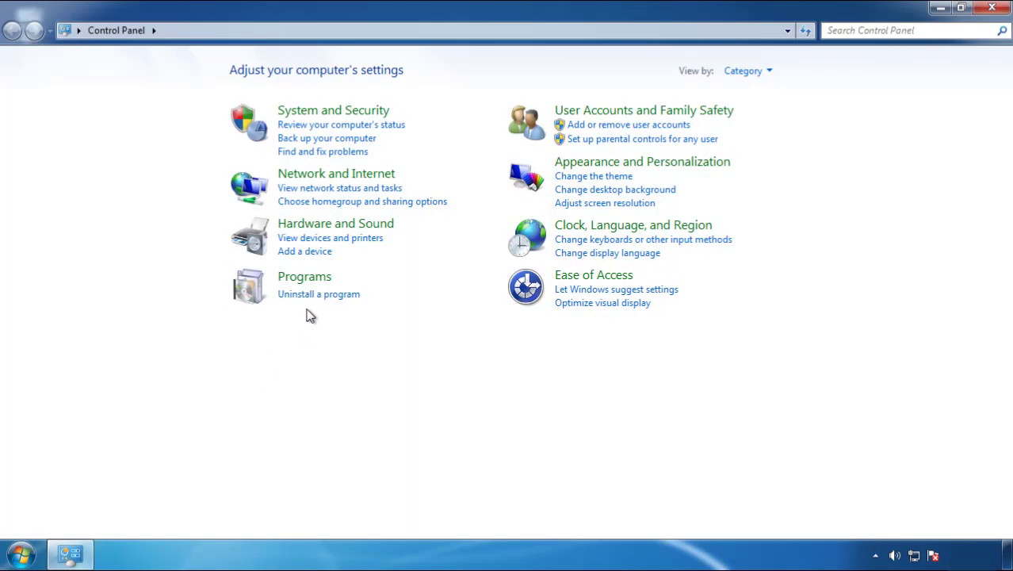
pyautogui.click(317, 295)
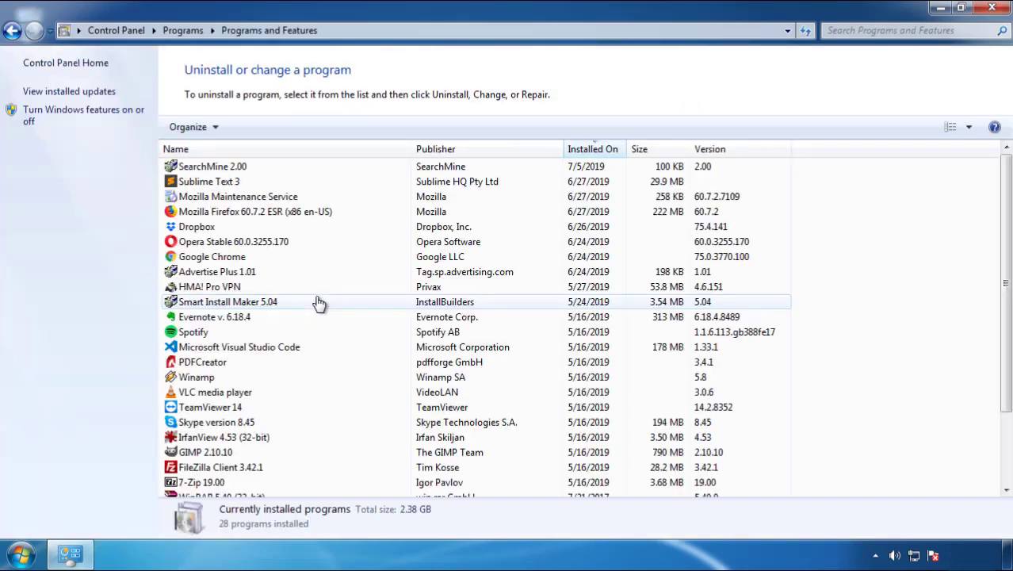
pyautogui.click(594, 151)
pyautogui.click(589, 153)
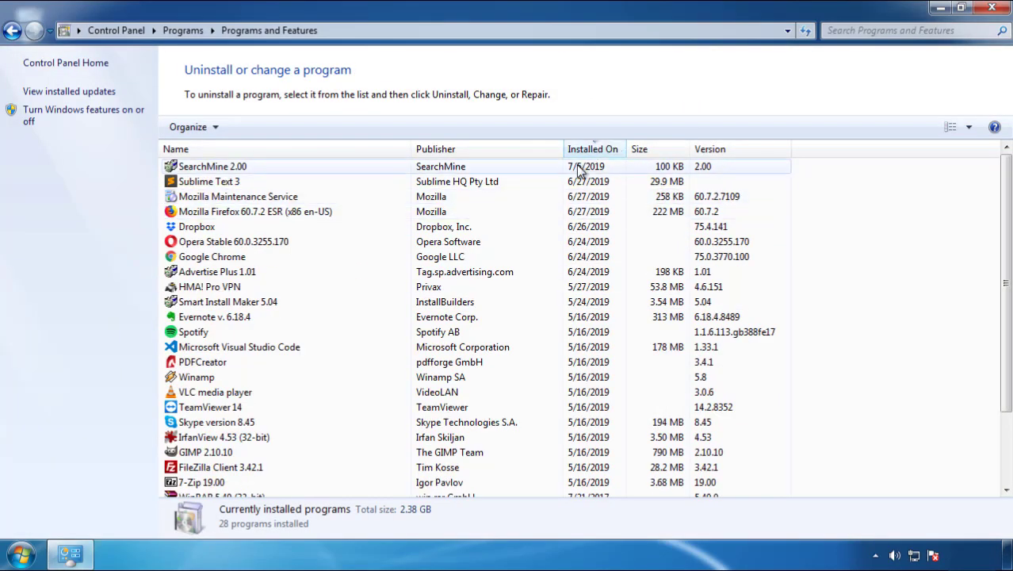
# Uninstall SearchMine 2.00 and finish its uninstall wizard.
pyautogui.click(212, 170)
pyautogui.click(253, 128)
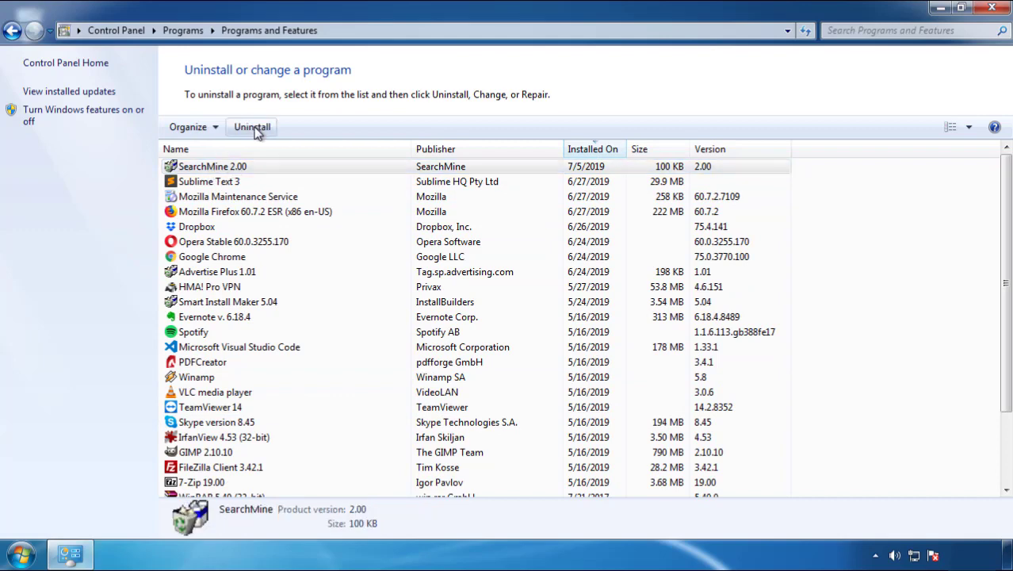
pyautogui.click(590, 420)
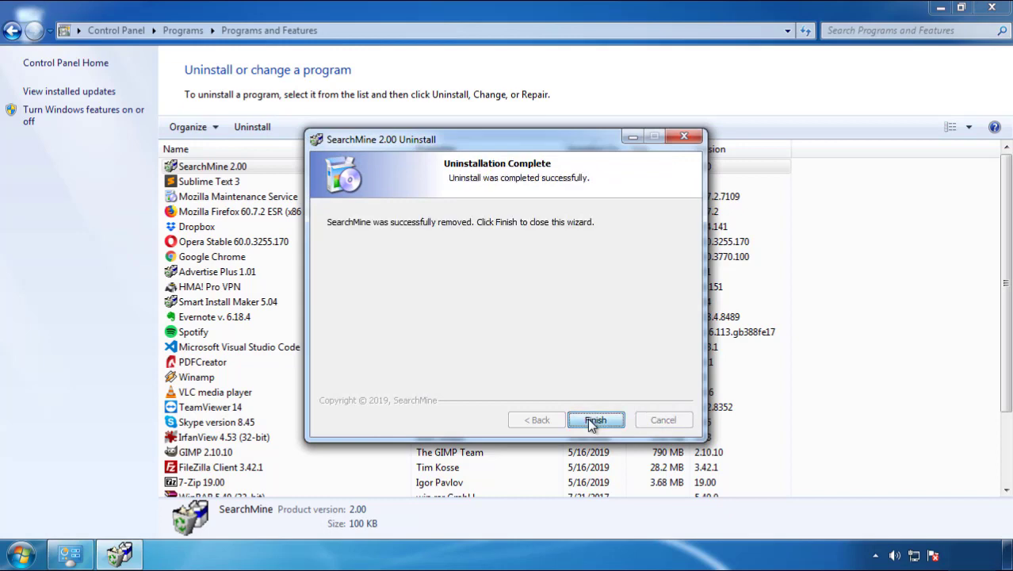
pyautogui.click(587, 418)
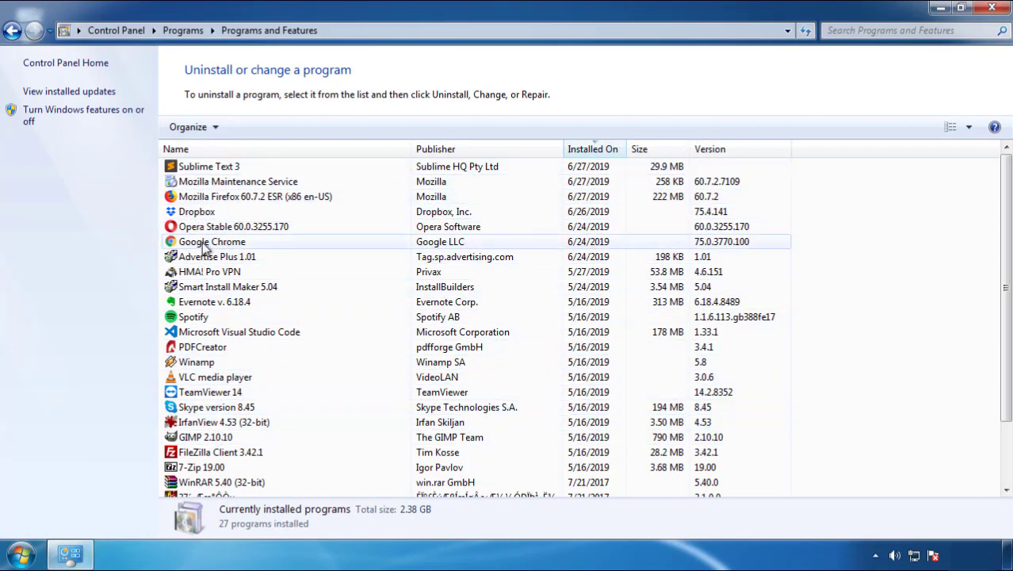
# Close Programs and Features and restart the computer.
pyautogui.click(993, 9)
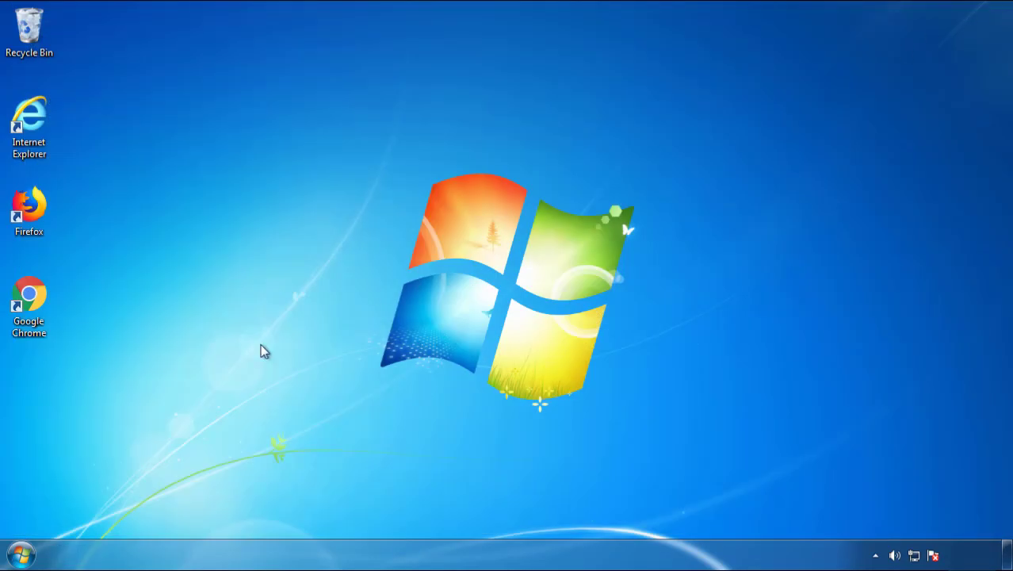
pyautogui.click(3, 555)
pyautogui.moveTo(274, 517)
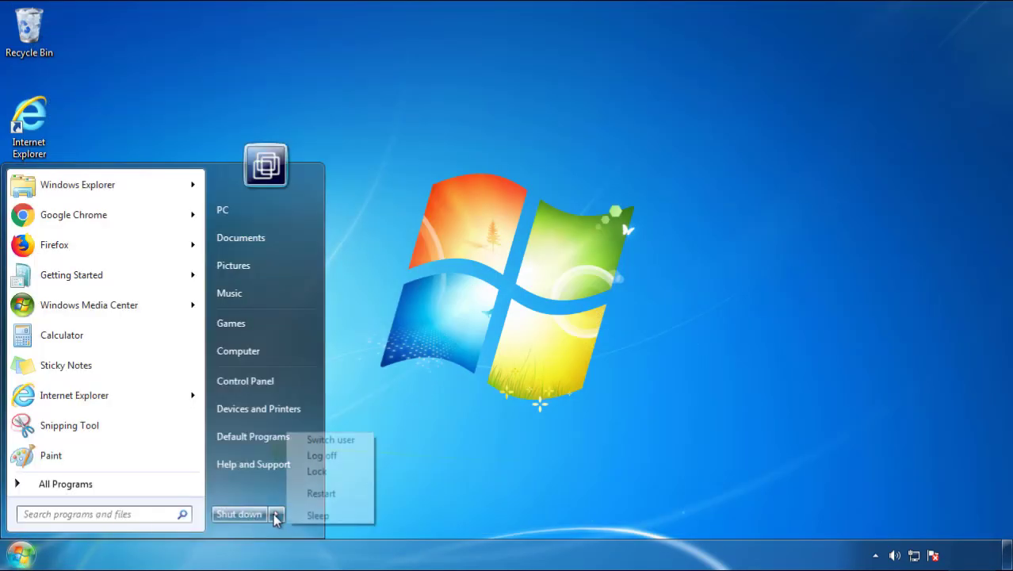
pyautogui.click(528, 434)
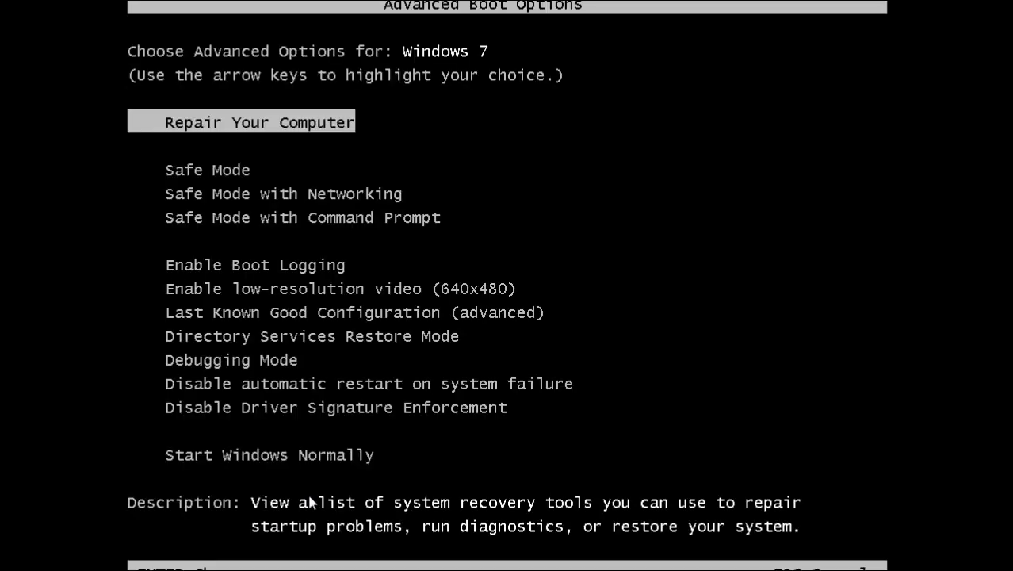
# Boot Windows into Safe Mode and launch Firefox.
pyautogui.press('Down')
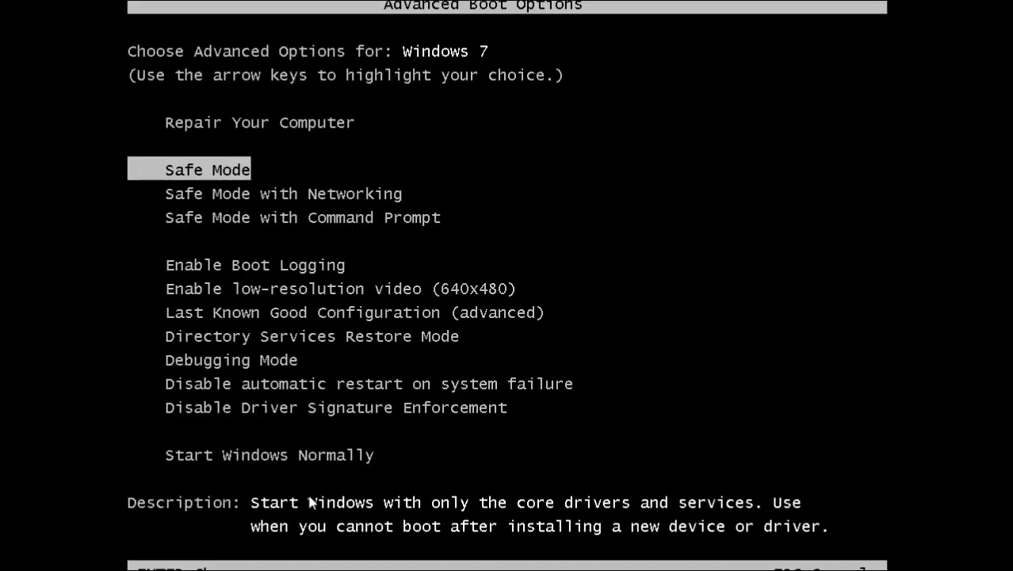
pyautogui.press('Return')
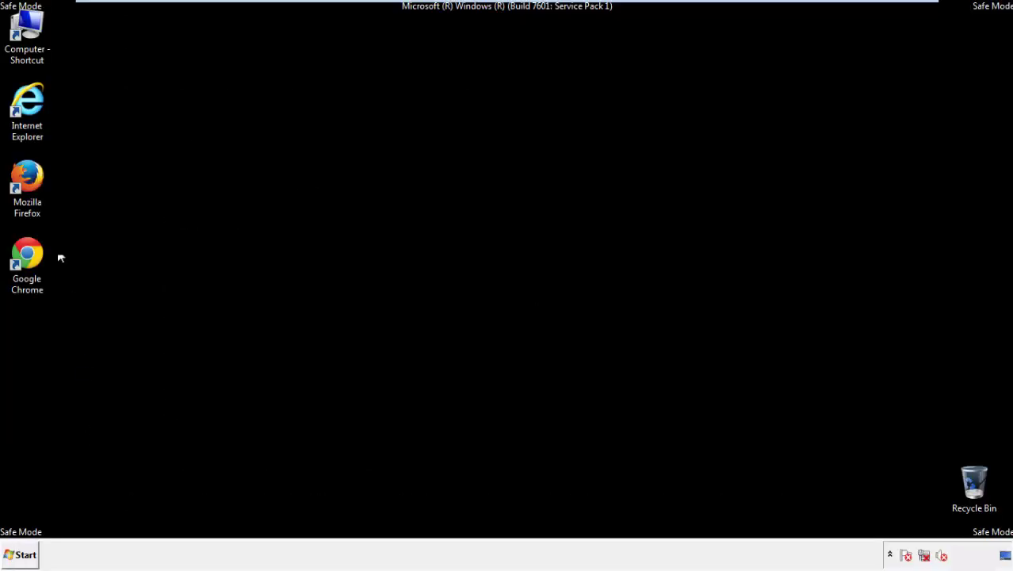
pyautogui.doubleClick(37, 184)
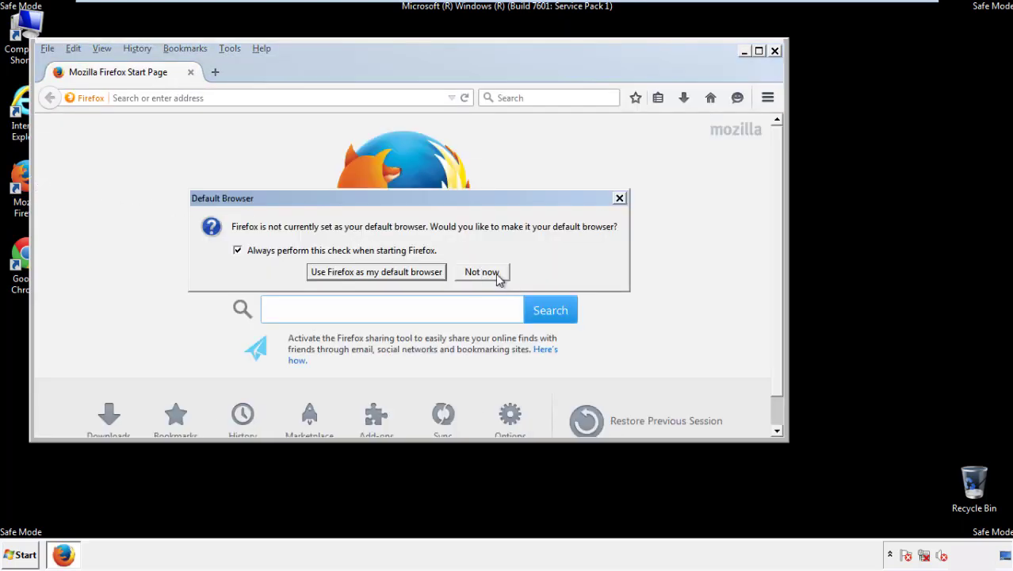
# Decline Firefox's default-browser prompt and make its menu bar visible.
pyautogui.click(482, 272)
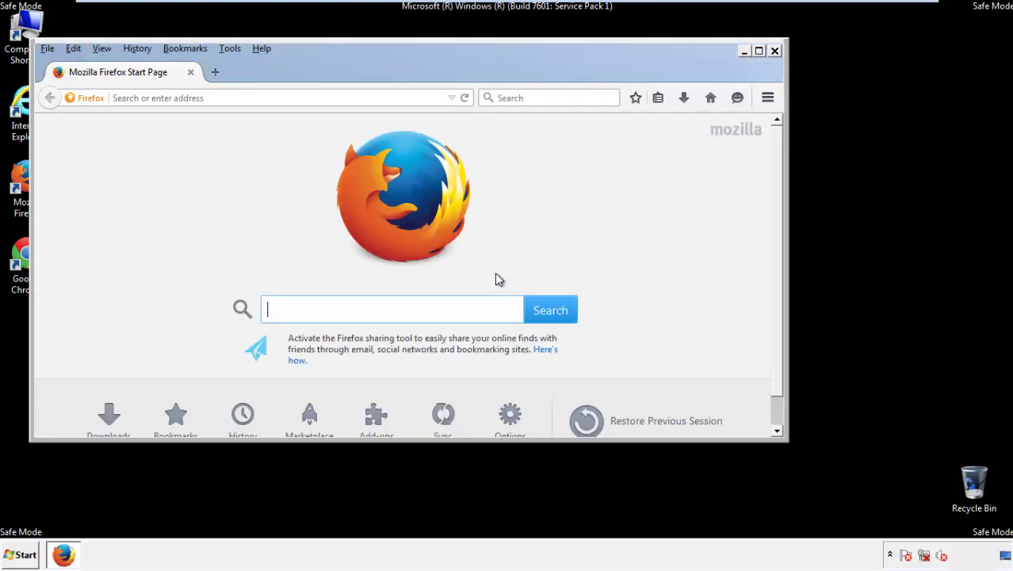
pyautogui.rightClick(313, 70)
pyautogui.click(341, 118)
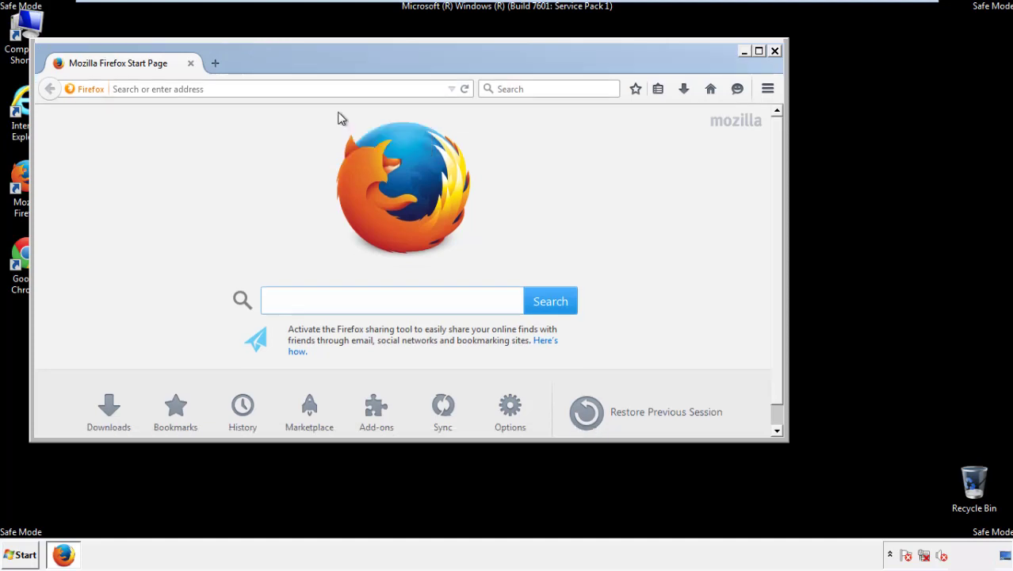
pyautogui.rightClick(319, 65)
pyautogui.click(328, 122)
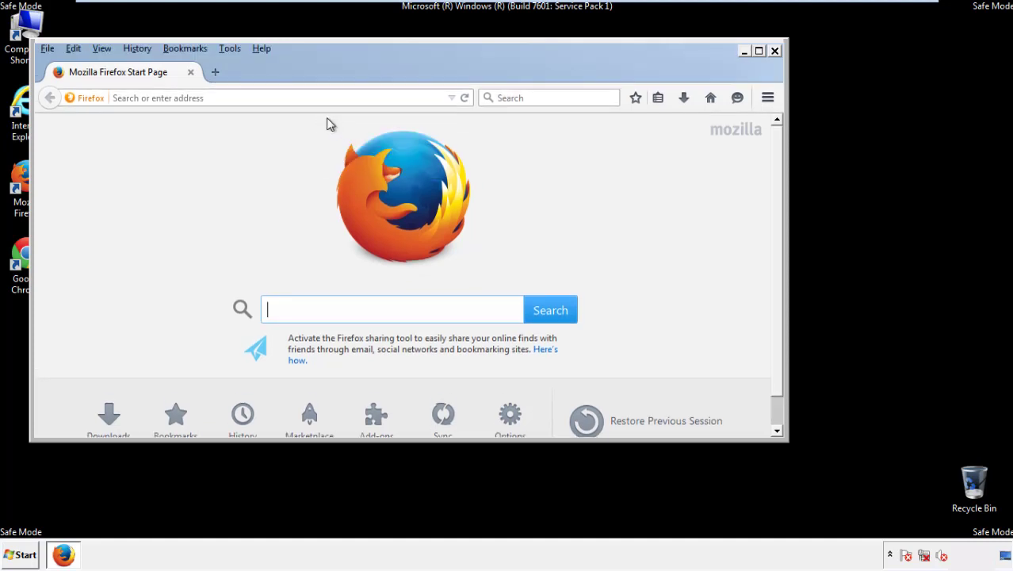
# Clear Firefox history, cookies, cache, logins, offline data and site preferences for Everything.
pyautogui.click(138, 50)
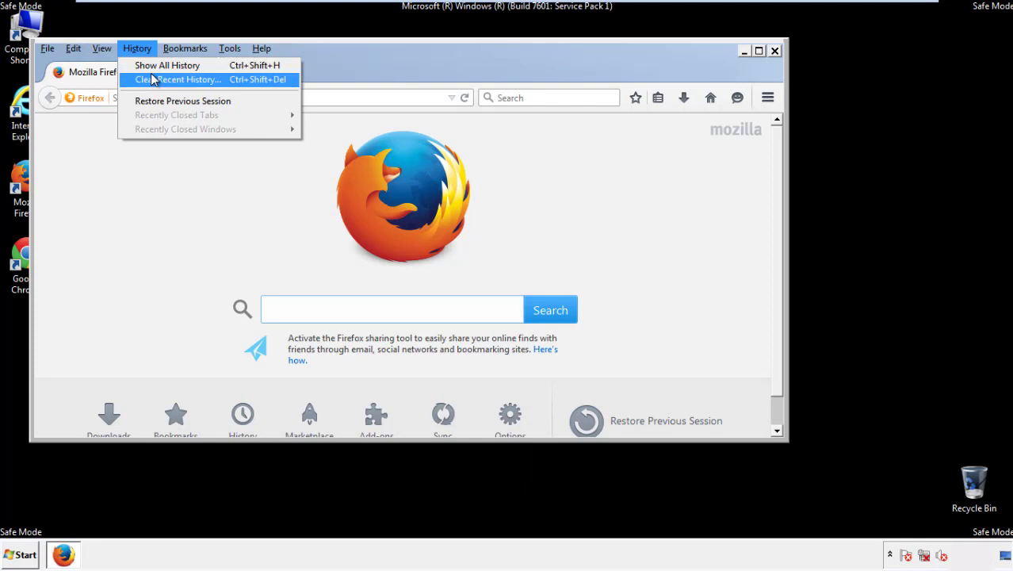
pyautogui.click(152, 79)
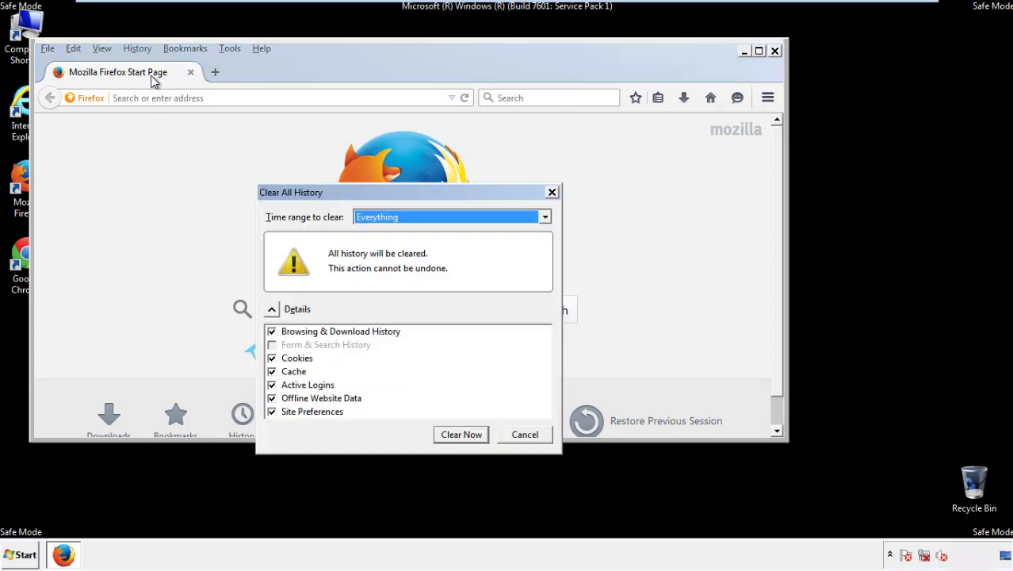
pyautogui.click(376, 218)
pyautogui.click(380, 298)
pyautogui.click(272, 398)
pyautogui.click(272, 398)
pyautogui.click(272, 411)
pyautogui.click(272, 412)
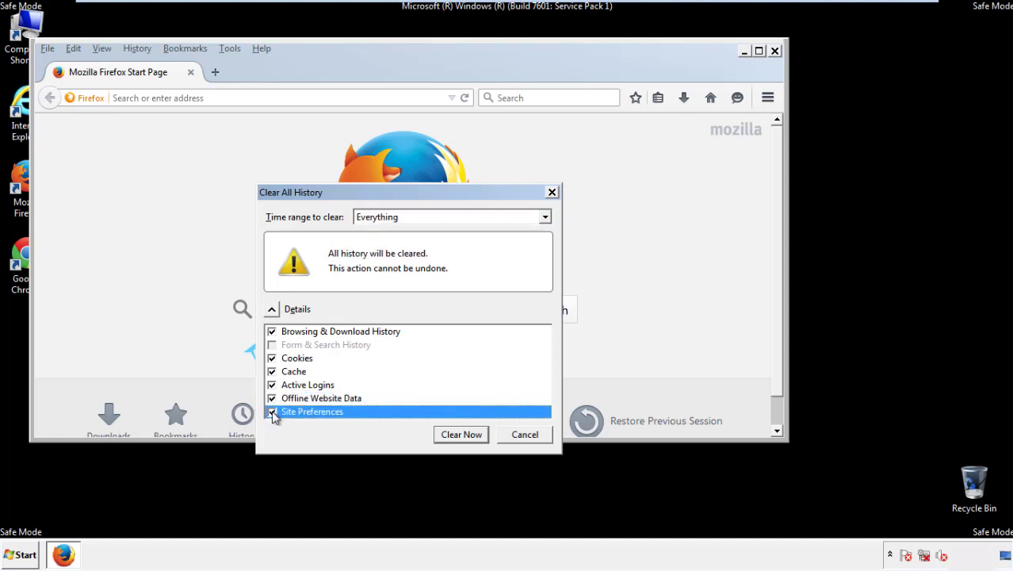
pyautogui.click(459, 434)
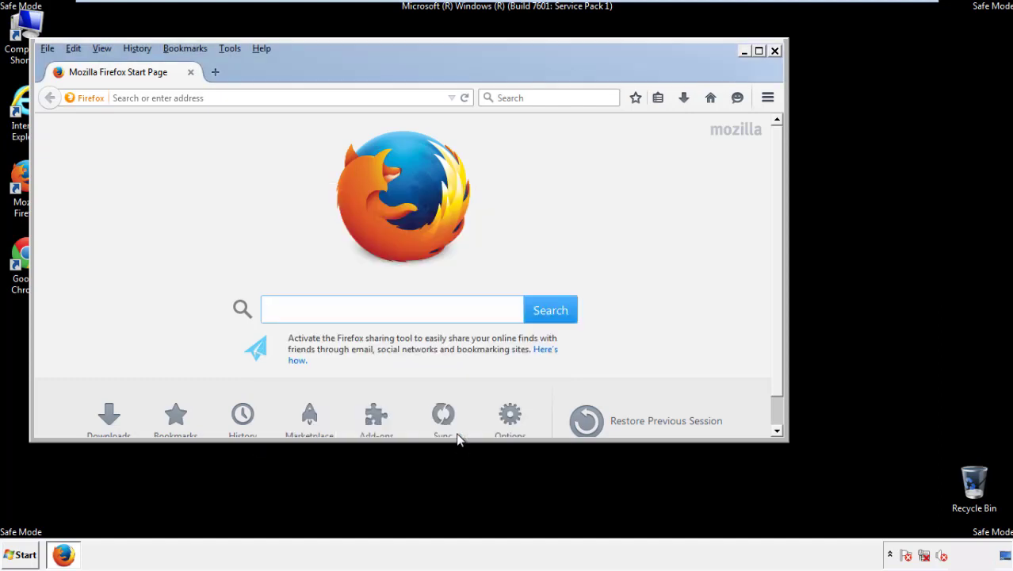
# Refresh Firefox to defaults from Troubleshooting Information, then decline the default-browser prompt.
pyautogui.click(261, 49)
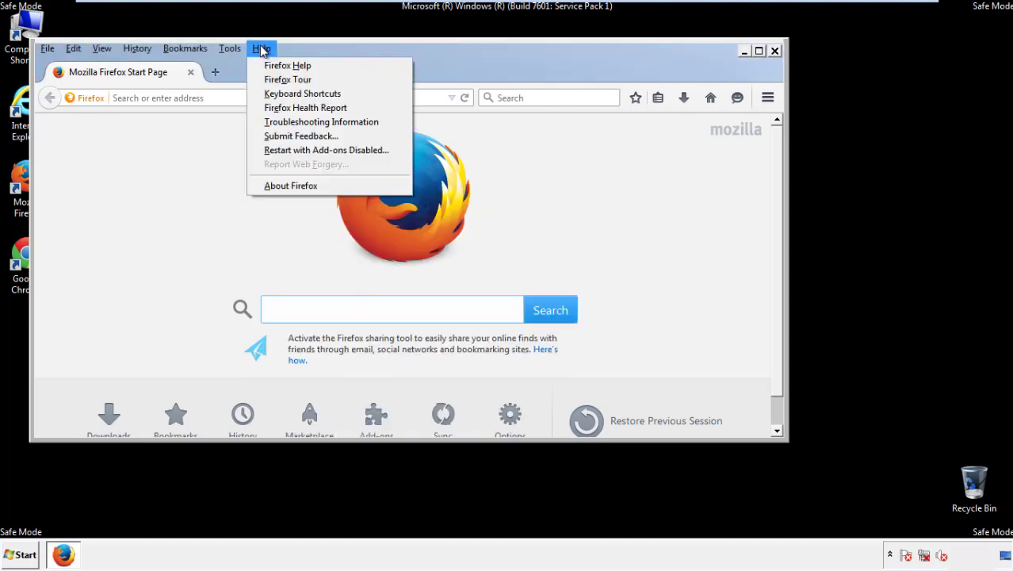
pyautogui.click(295, 122)
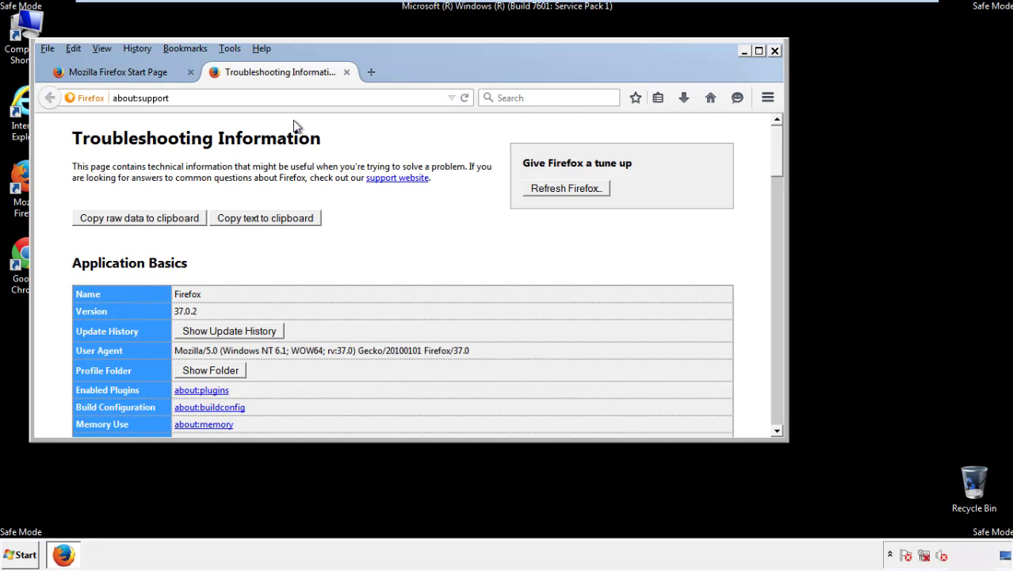
pyautogui.click(588, 192)
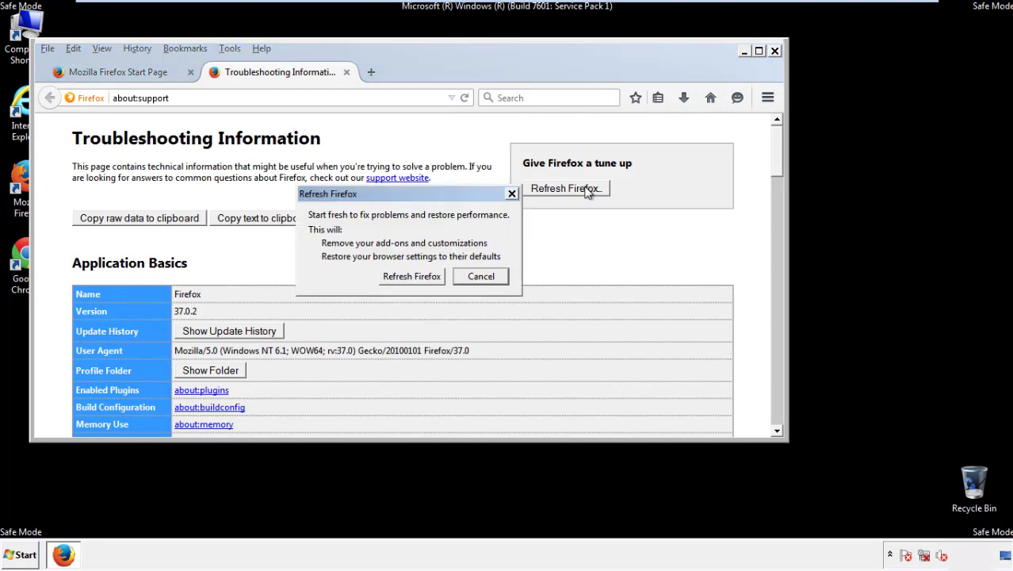
pyautogui.click(412, 276)
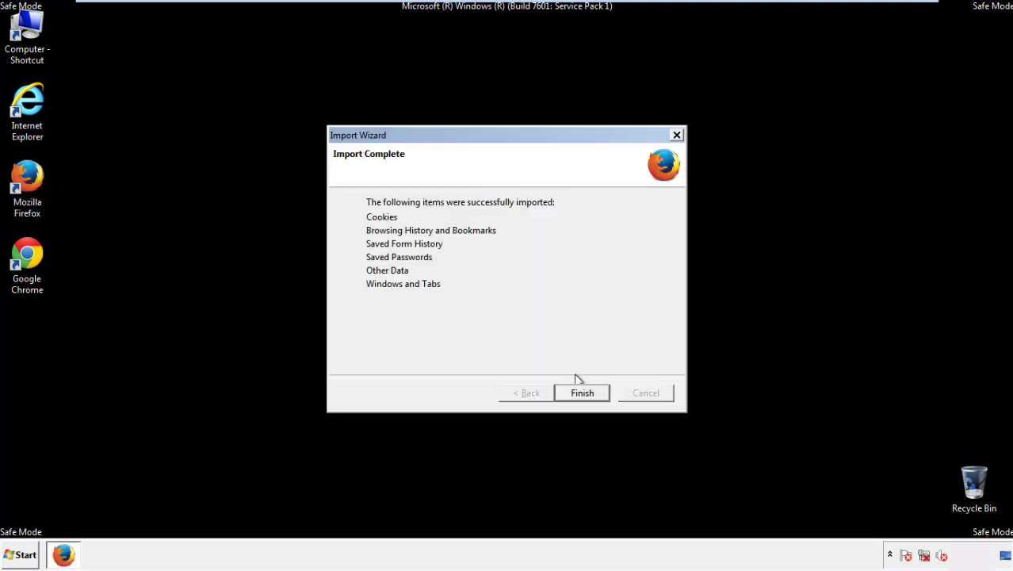
pyautogui.click(582, 393)
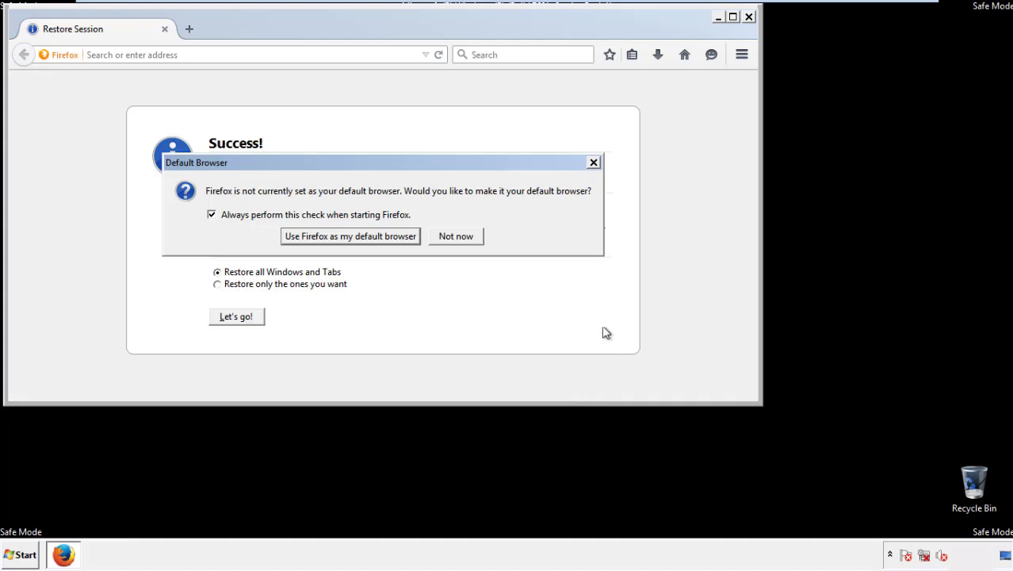
pyautogui.click(457, 236)
# Close Firefox and launch Google Chrome from its desktop shortcut.
pyautogui.click(748, 16)
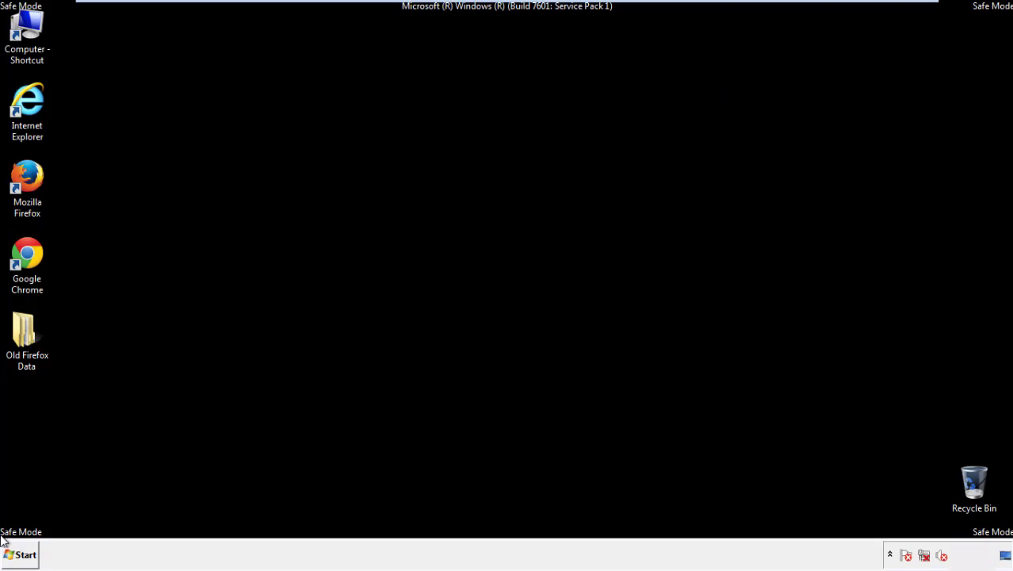
pyautogui.click(24, 252)
pyautogui.doubleClick(24, 252)
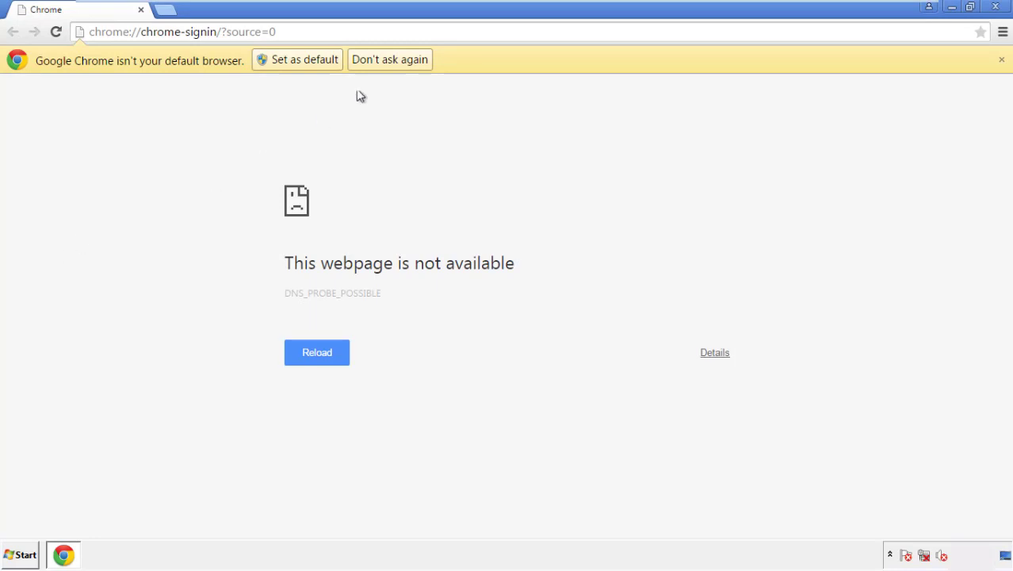
# Permanently dismiss Chrome's default-browser infobar and open the History page via Settings.
pyautogui.click(408, 64)
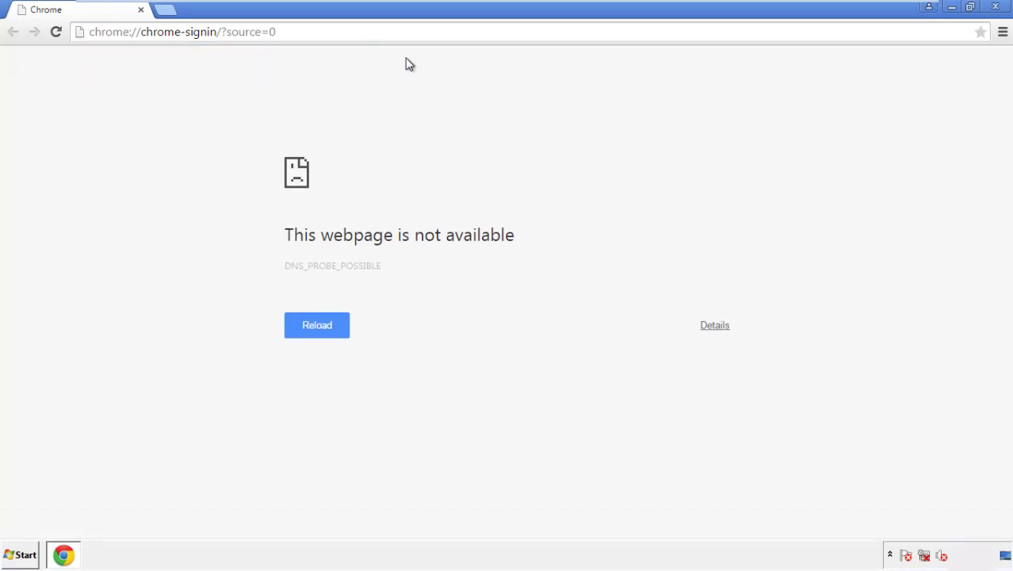
pyautogui.click(1003, 33)
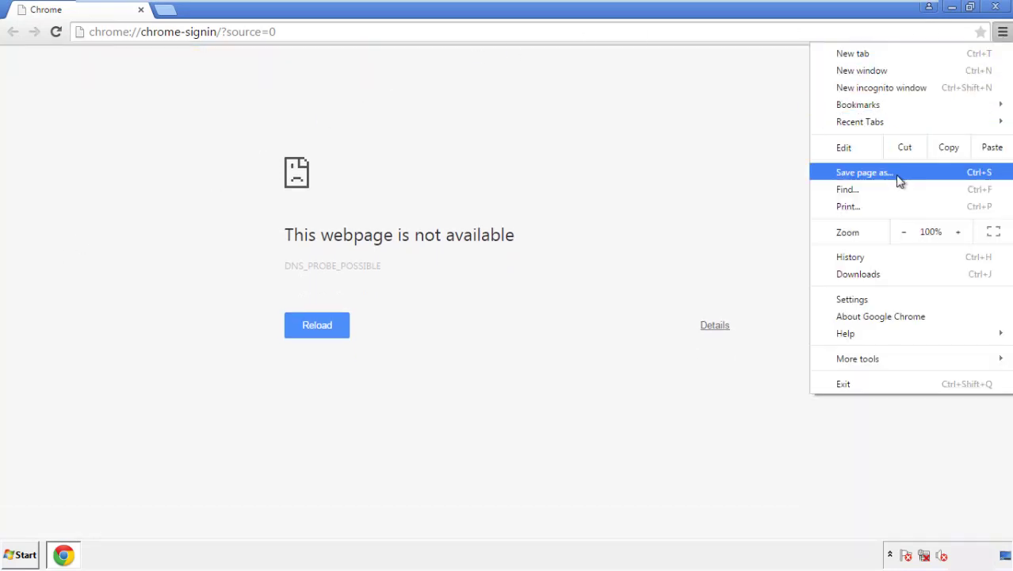
pyautogui.click(855, 299)
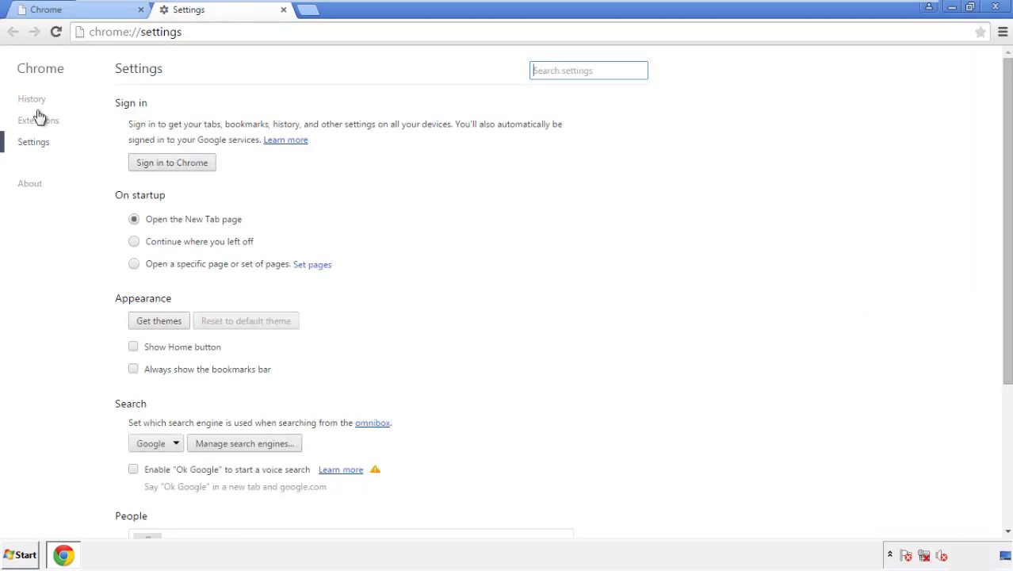
pyautogui.click(32, 100)
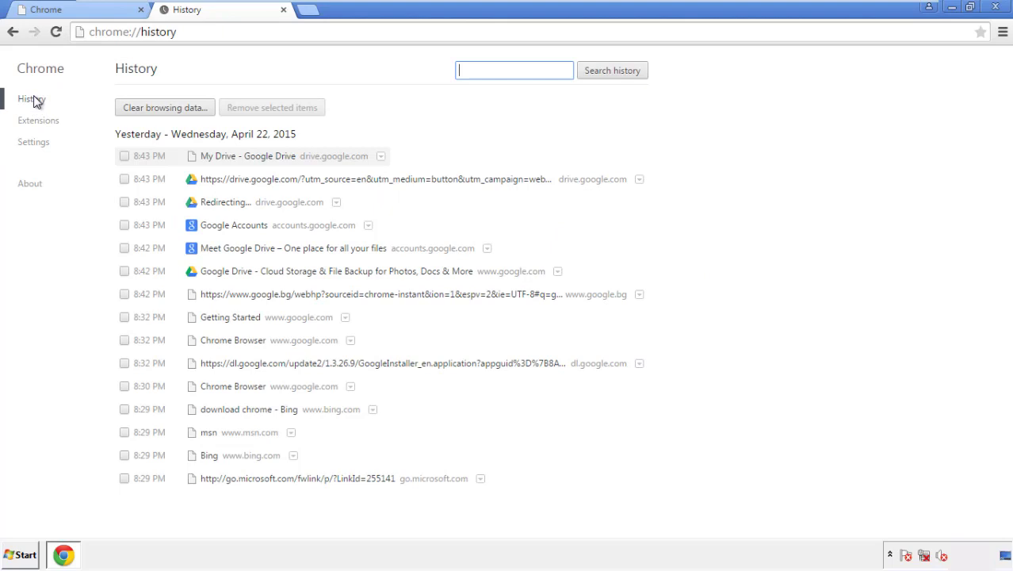
# Clear Chrome data from the beginning of time, including autofill, but not passwords.
pyautogui.click(152, 110)
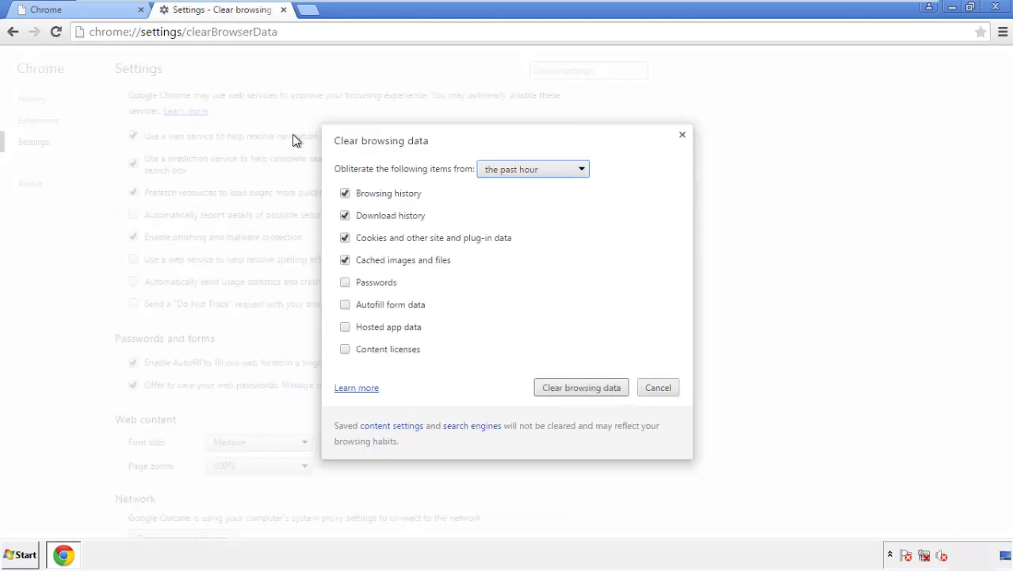
pyautogui.click(510, 169)
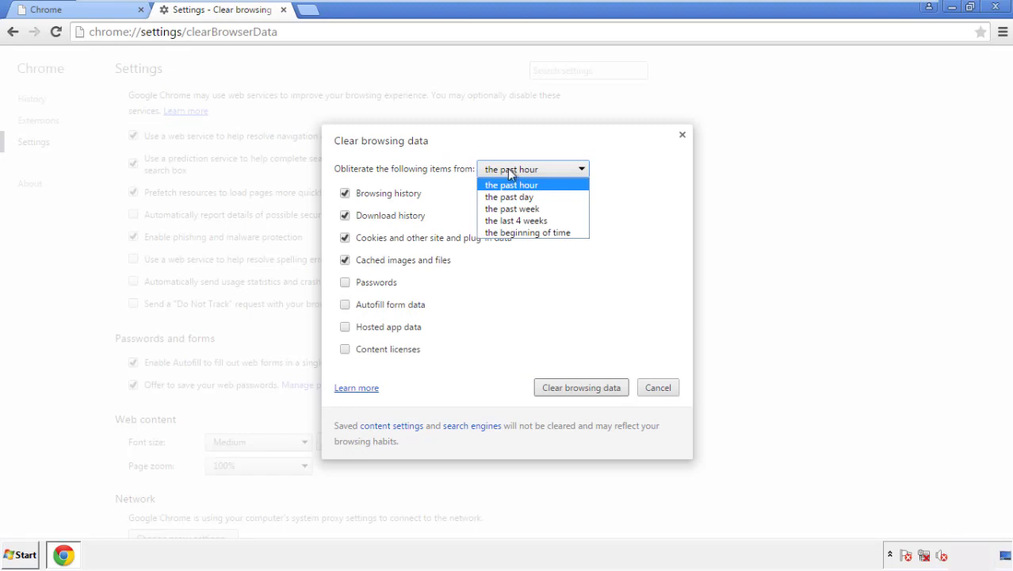
pyautogui.click(508, 233)
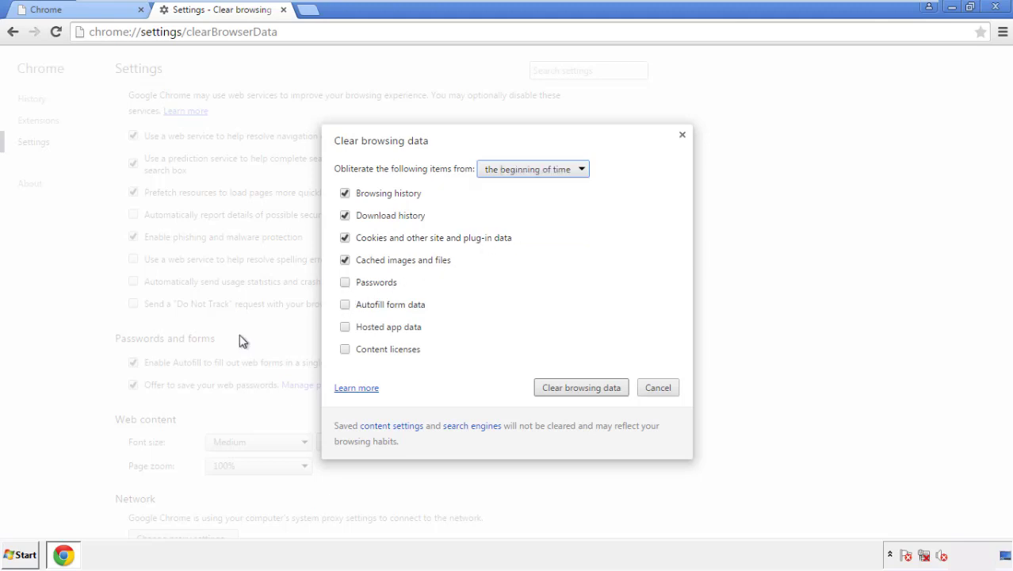
pyautogui.click(352, 308)
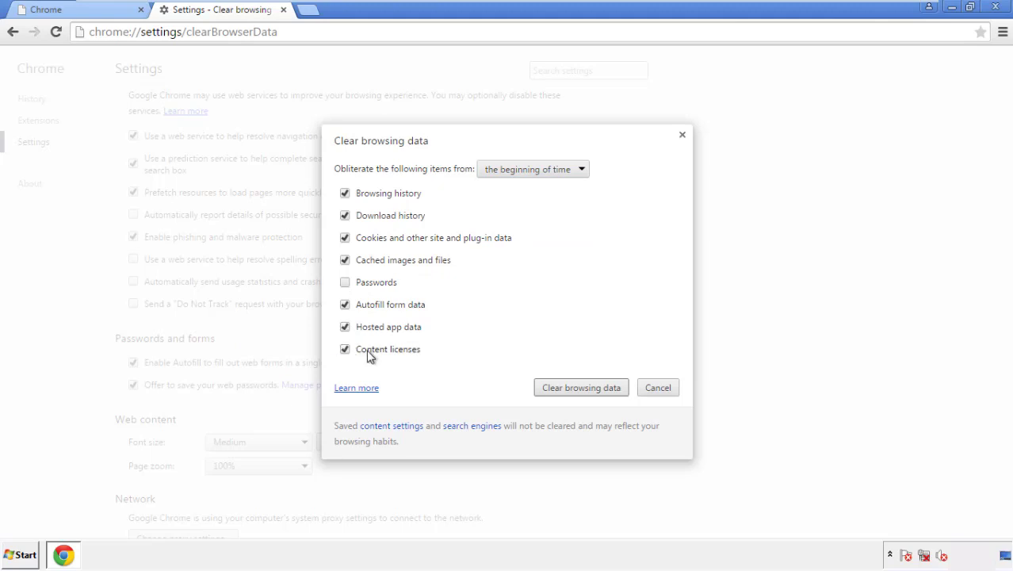
pyautogui.click(567, 390)
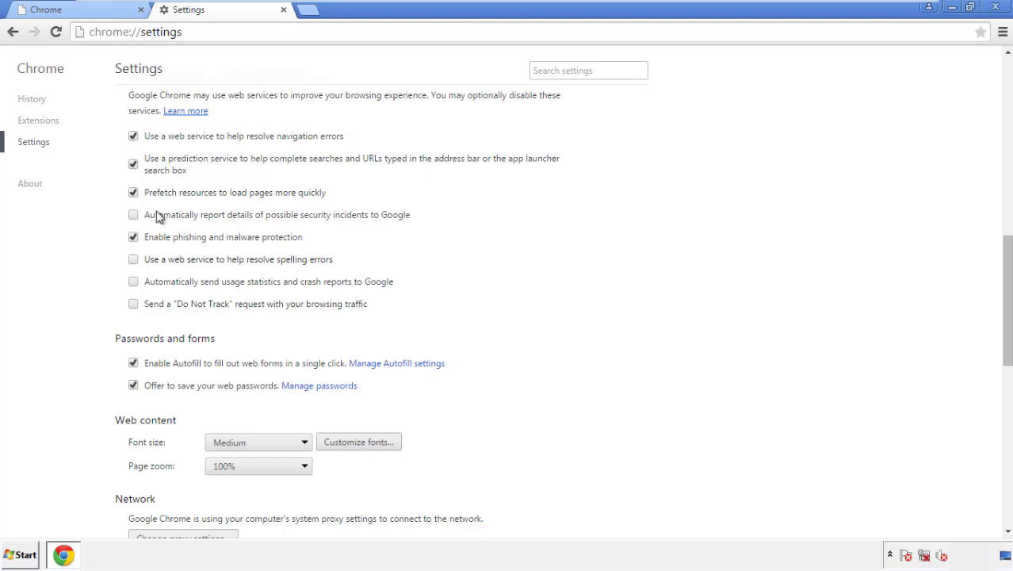
# Reset Chrome's settings to their original defaults and close the browser.
pyautogui.moveTo(1007, 252); pyautogui.dragTo(1004, 425)
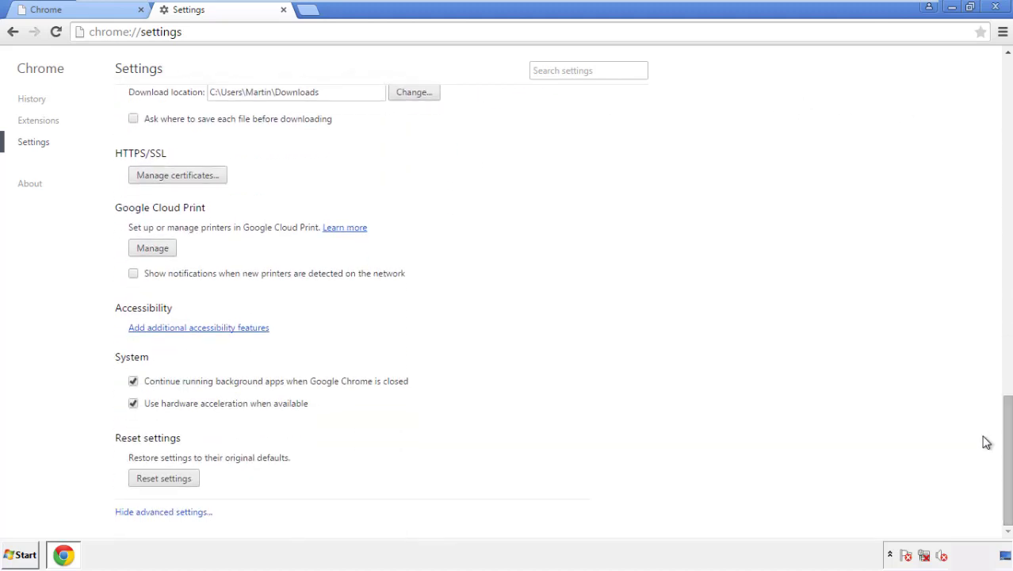
pyautogui.click(164, 479)
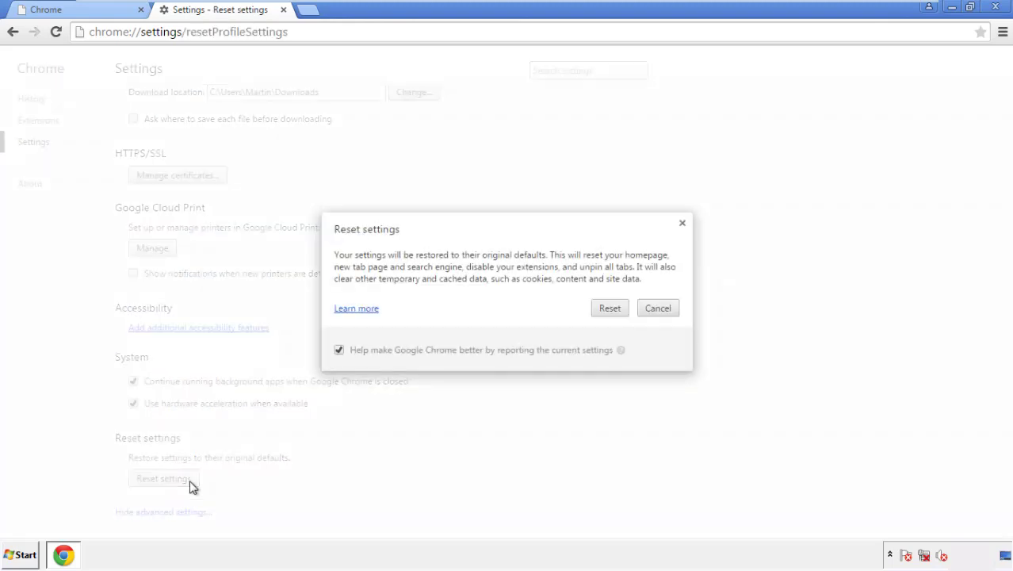
pyautogui.click(611, 309)
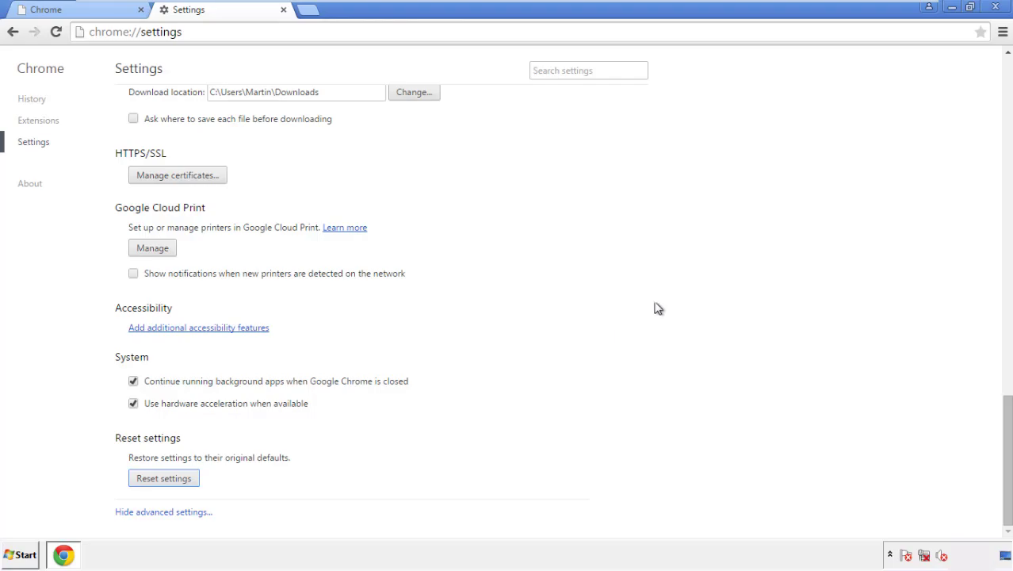
pyautogui.click(995, 7)
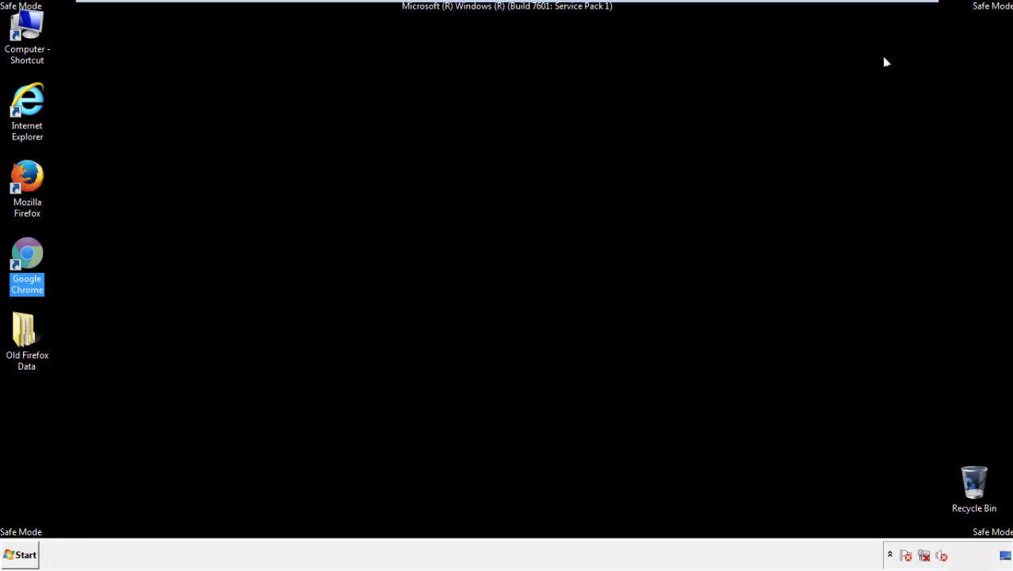
# Launch Firefox, remove the Search Mine extension in the Add-ons Manager, and close Firefox.
pyautogui.click(546, 256)
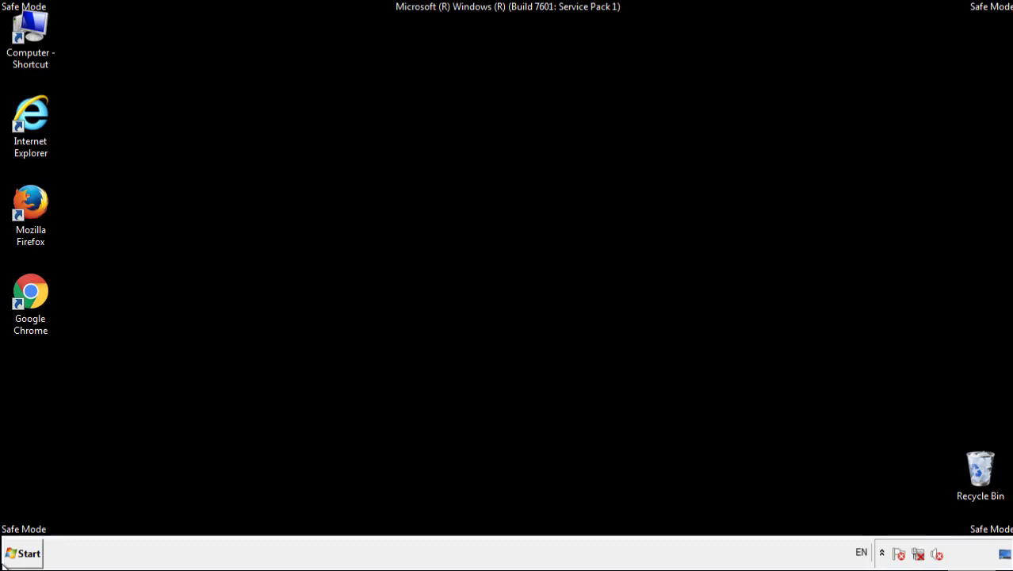
pyautogui.doubleClick(39, 197)
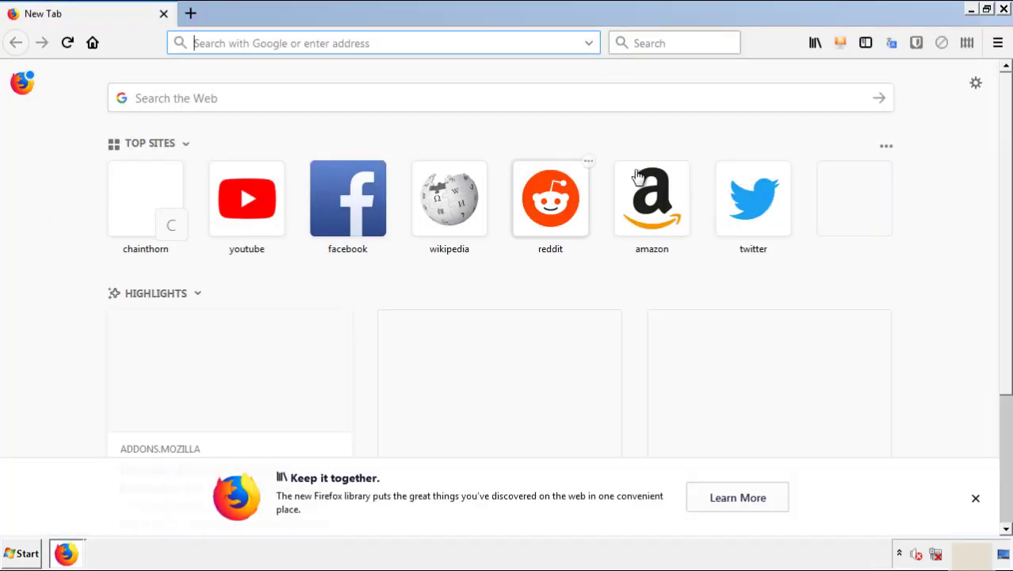
pyautogui.click(998, 43)
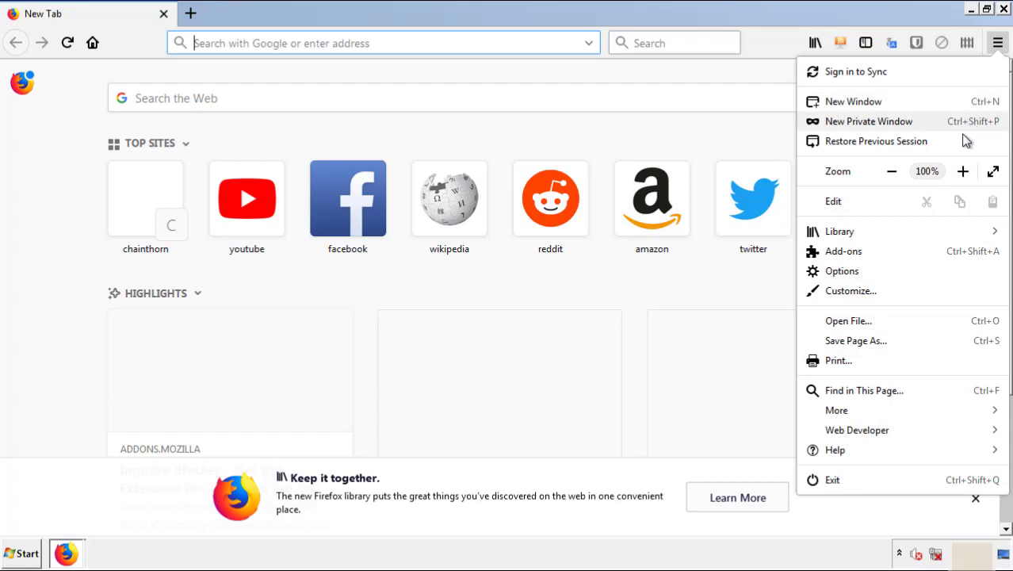
pyautogui.click(843, 252)
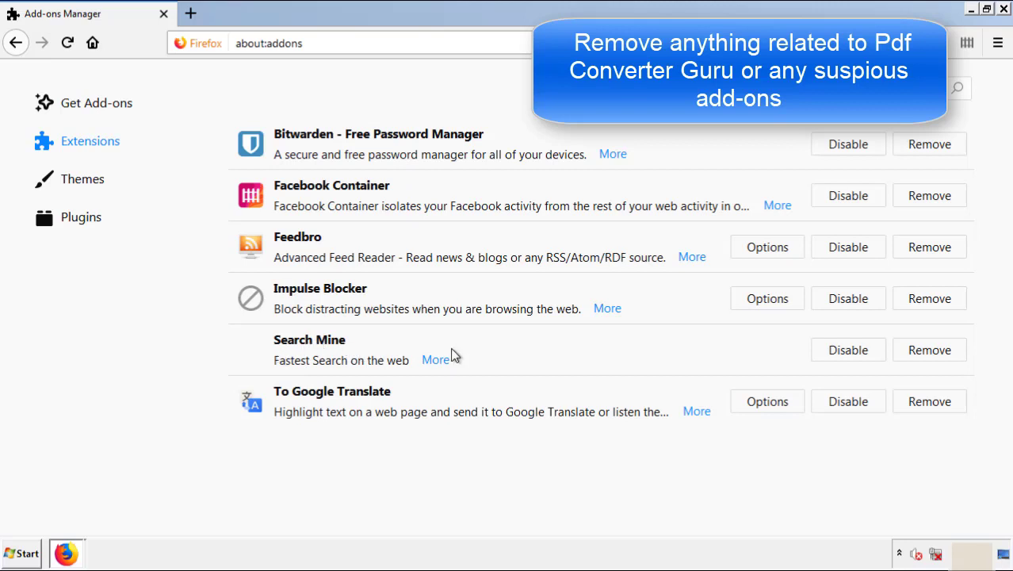
pyautogui.click(926, 354)
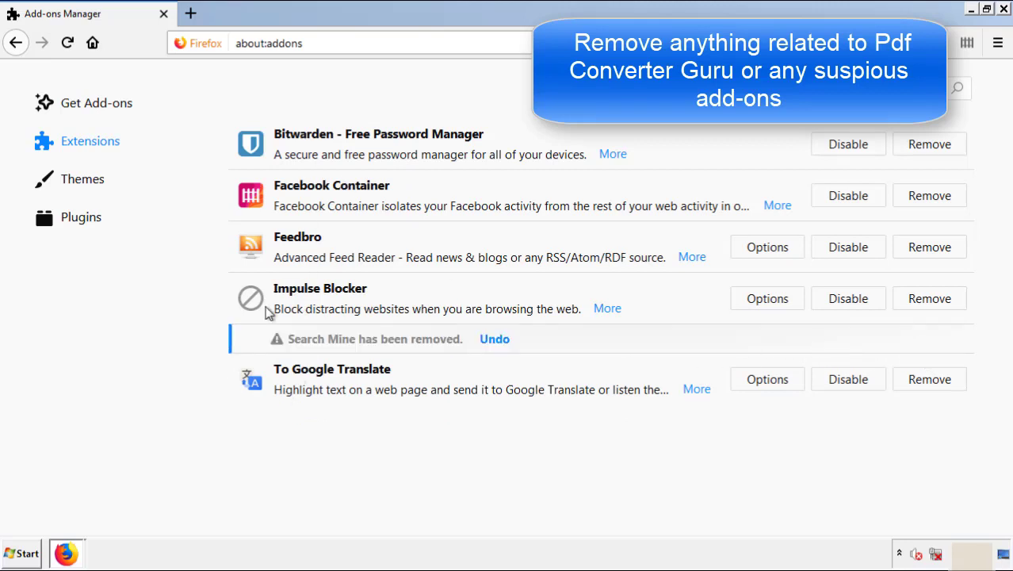
pyautogui.click(1004, 9)
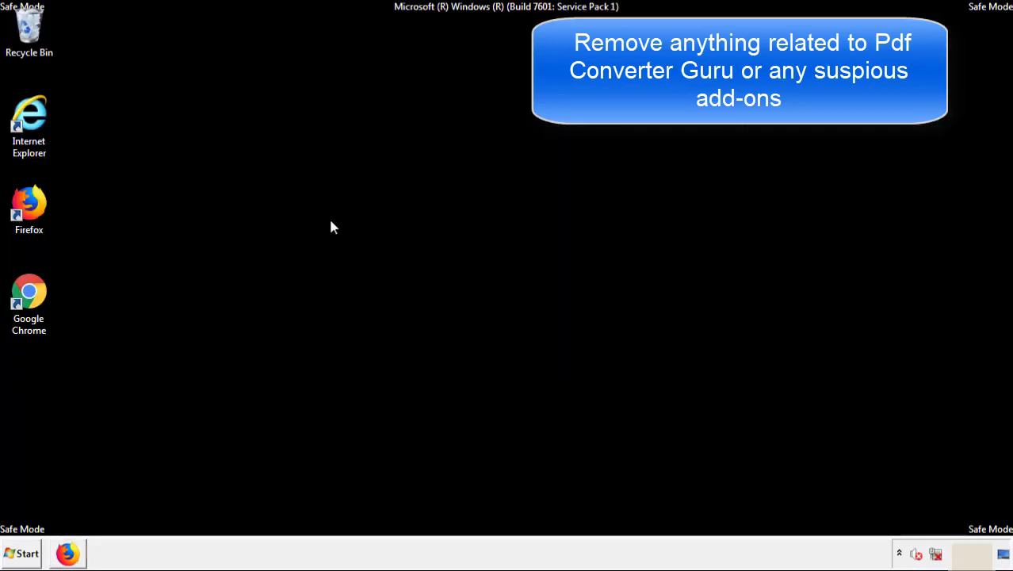
# Launch Chrome and open its Extensions page through More tools.
pyautogui.doubleClick(28, 310)
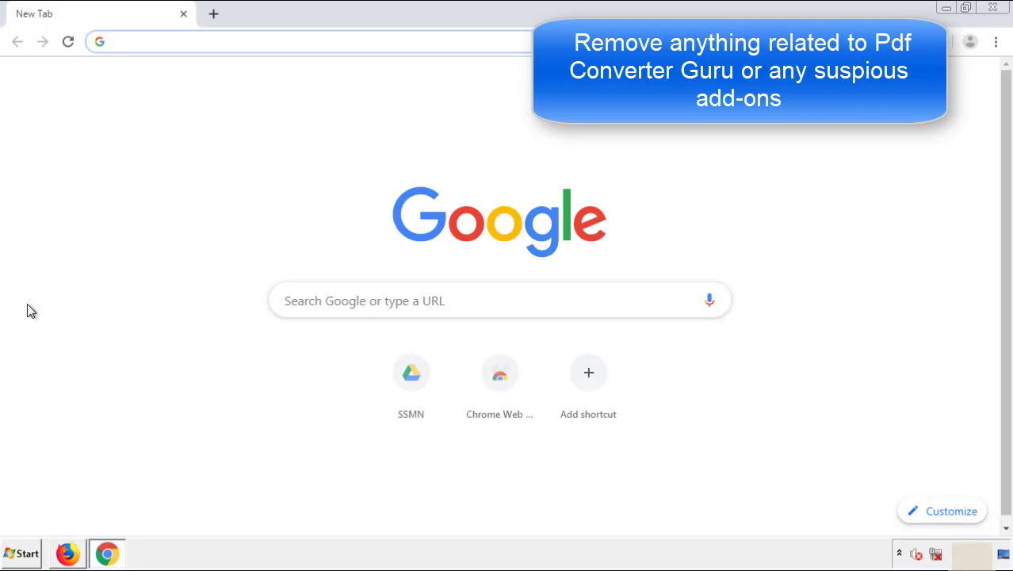
pyautogui.click(996, 41)
pyautogui.moveTo(907, 278)
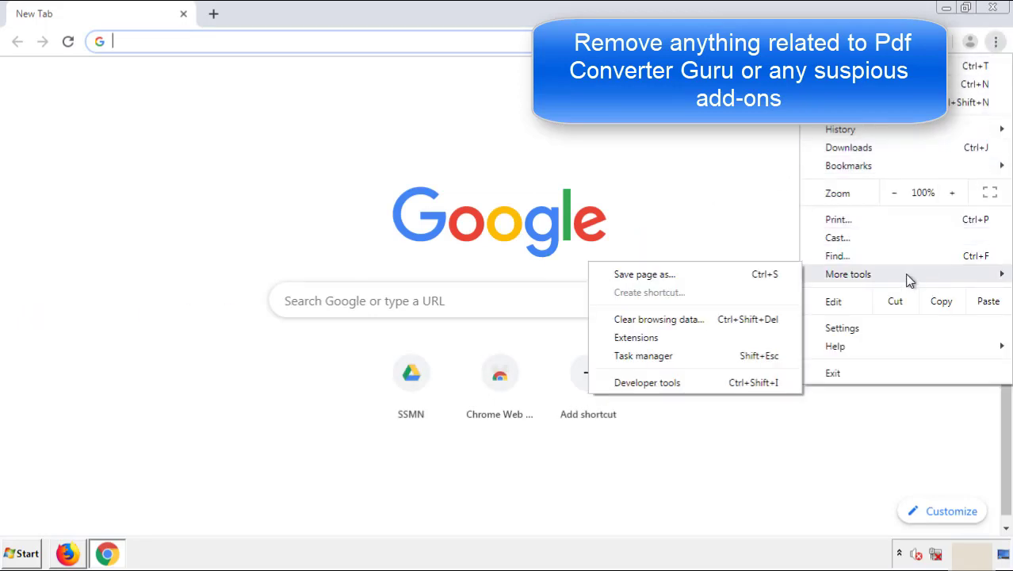
pyautogui.click(655, 336)
pyautogui.scroll(-7, 284, 265)
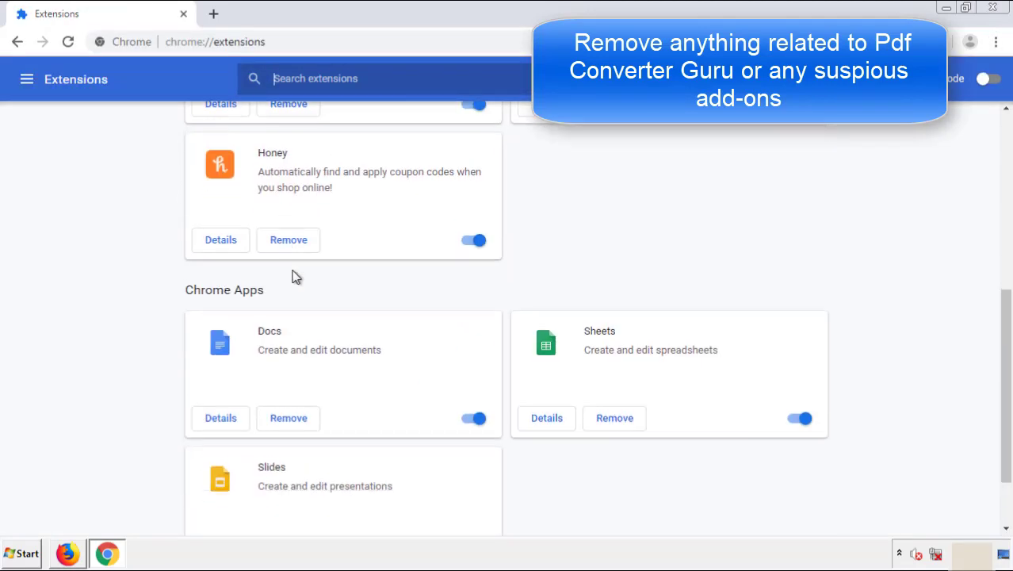
pyautogui.scroll(7, 385, 289)
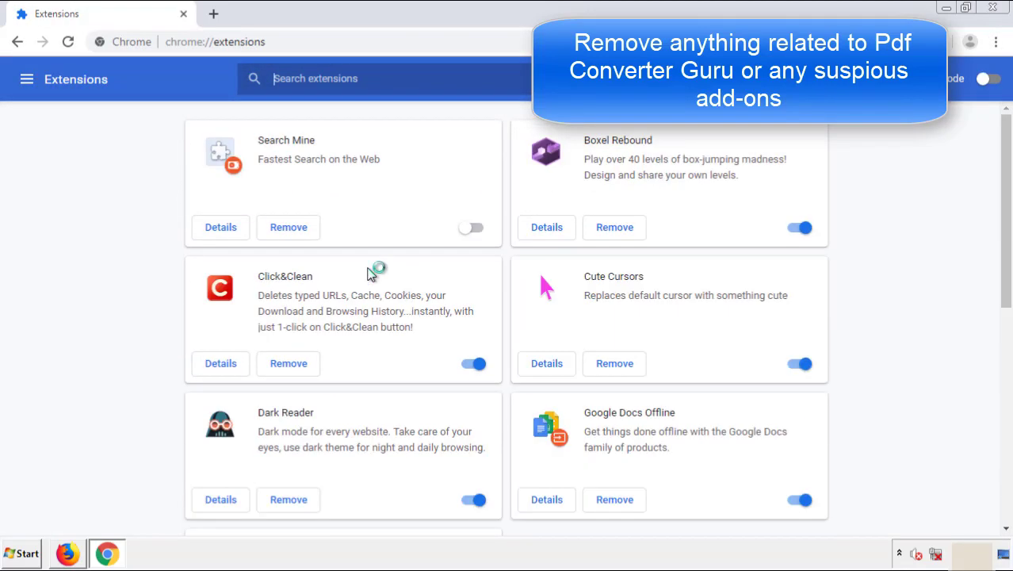
# Remove the Search Mine extension, close Chrome, and bring up the Start menu.
pyautogui.click(286, 230)
pyautogui.click(569, 128)
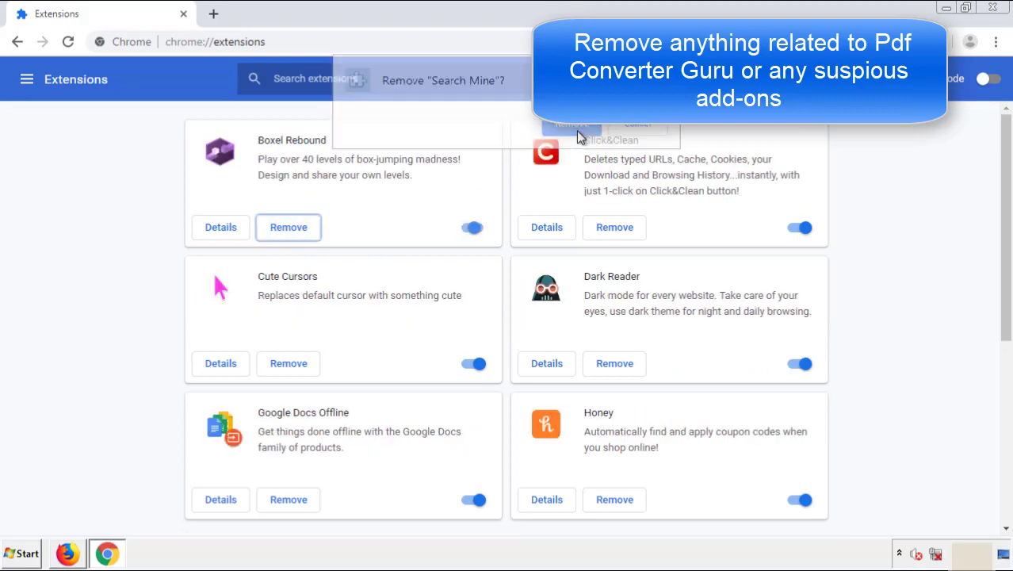
pyautogui.click(1003, 11)
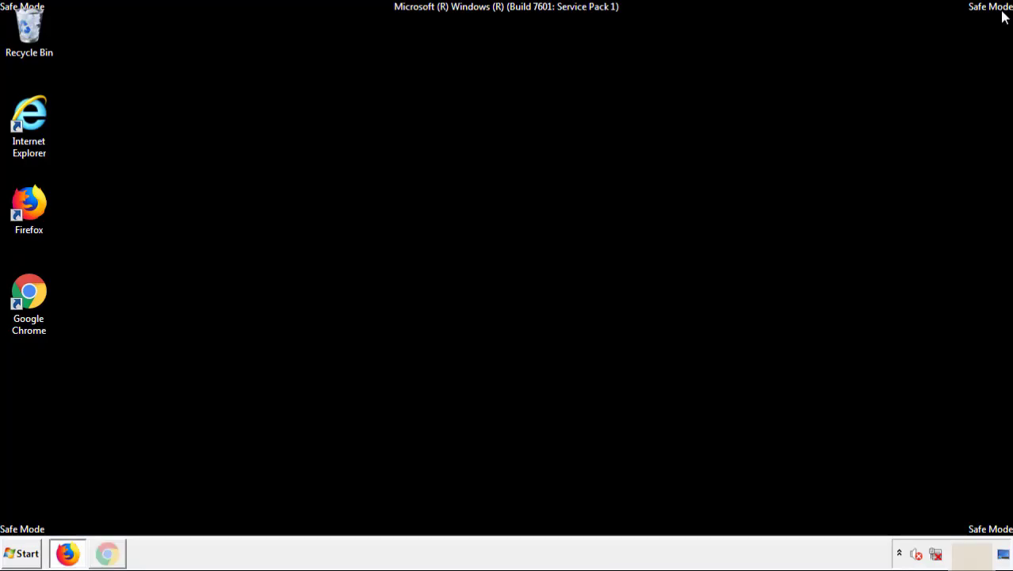
pyautogui.click(24, 554)
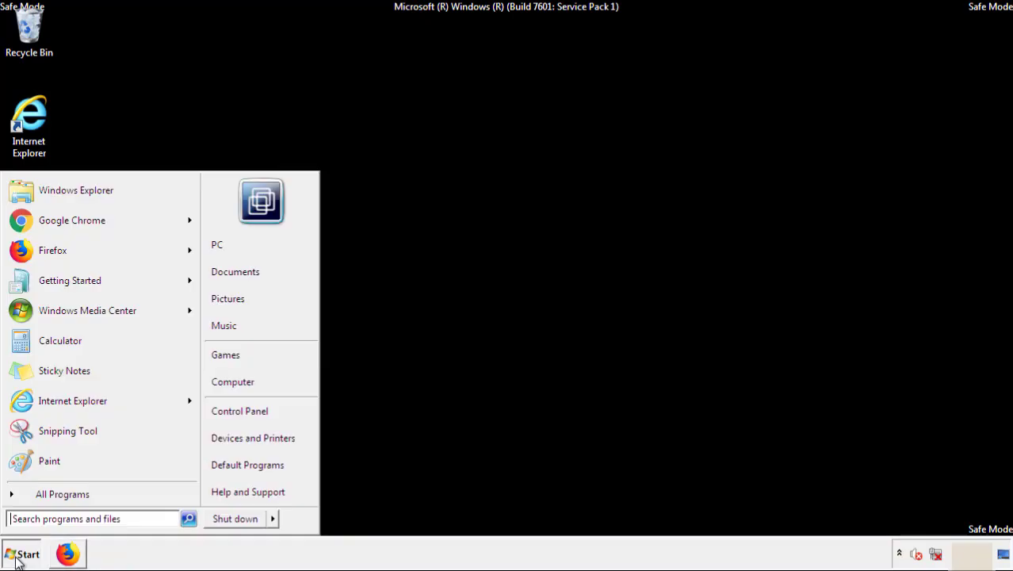